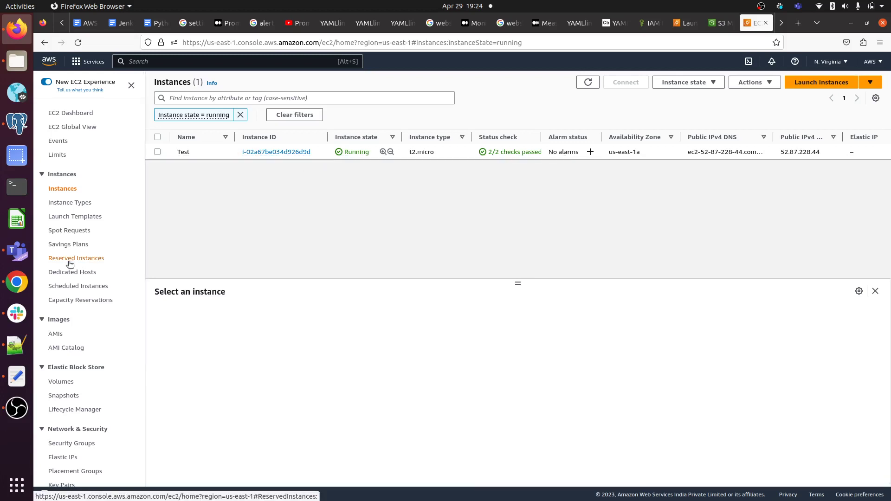
- Start a new EBS snapshot and choose volume vol-0b1bee50fa09b0113 as its source
{"action": "scroll", "coordinate": [69, 264], "scroll_direction": "down", "scroll_amount": 3}
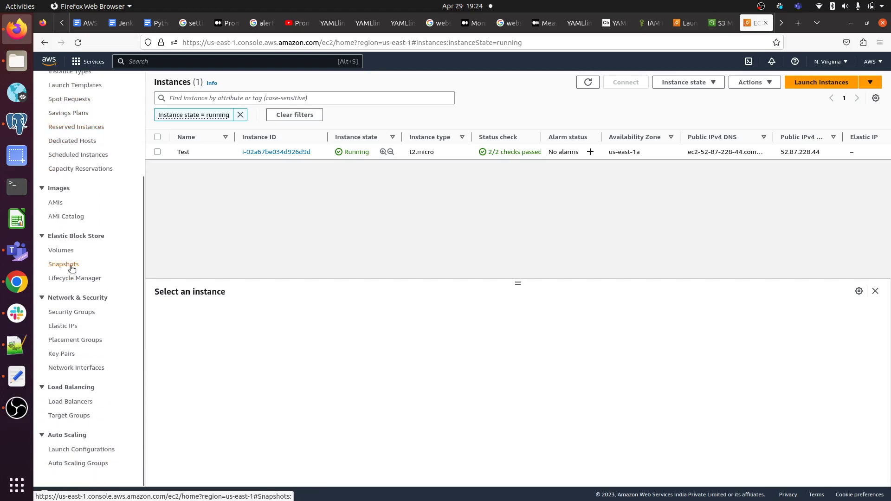
{"action": "left_click", "coordinate": [71, 269]}
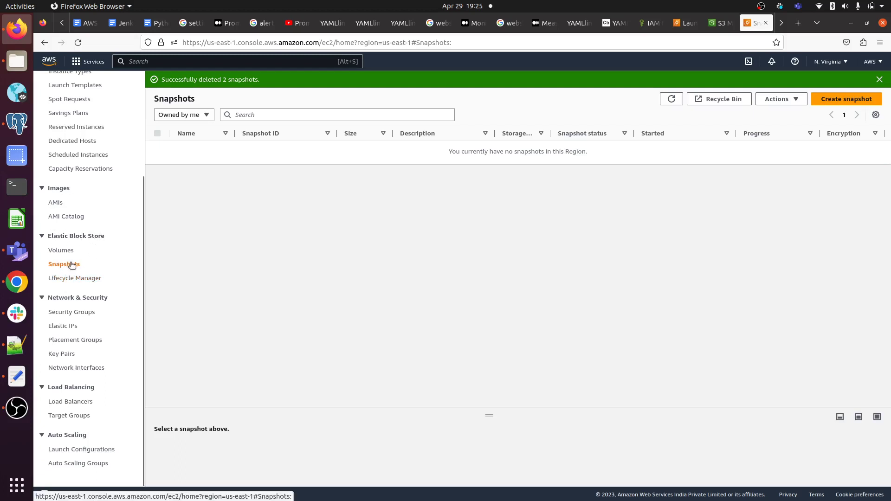
{"action": "left_click", "coordinate": [836, 100]}
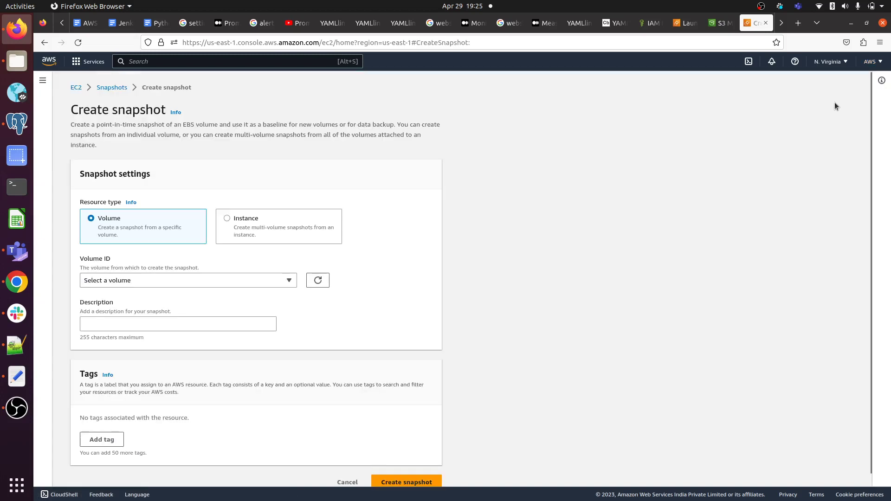
{"action": "scroll", "coordinate": [250, 224], "scroll_direction": "down", "scroll_amount": 2}
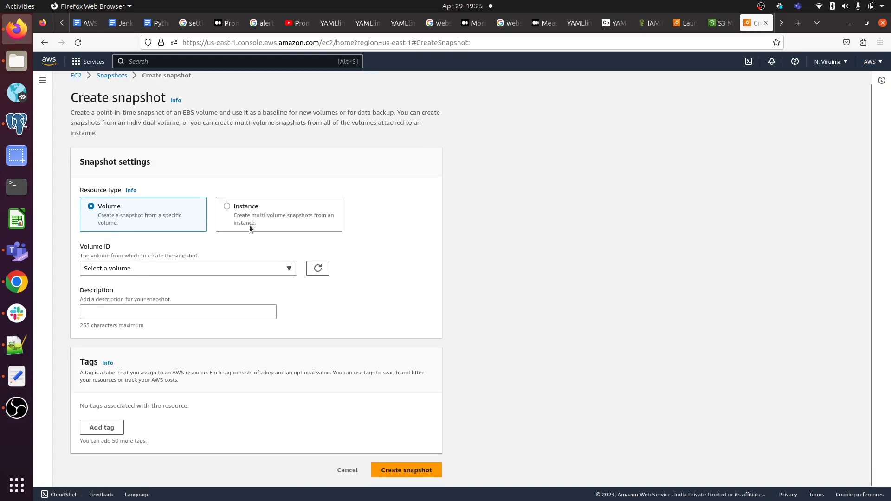
{"action": "left_click", "coordinate": [149, 264]}
{"action": "left_click", "coordinate": [144, 314]}
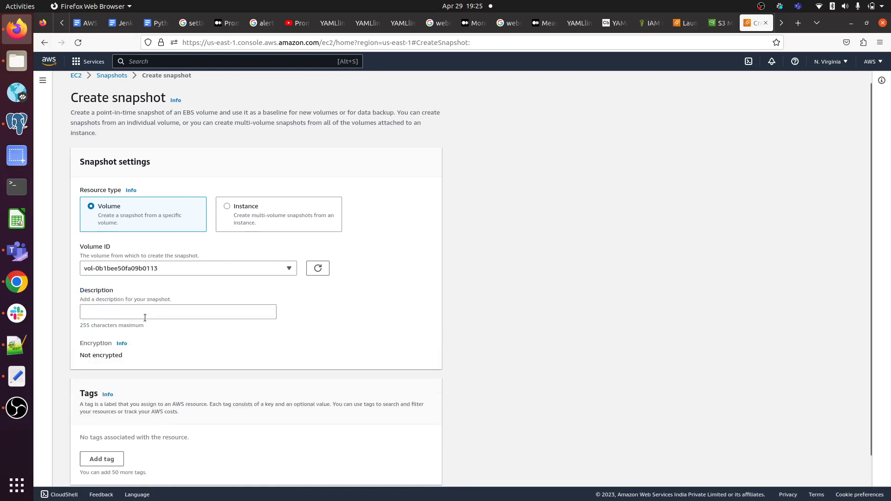
{"action": "left_click", "coordinate": [228, 208]}
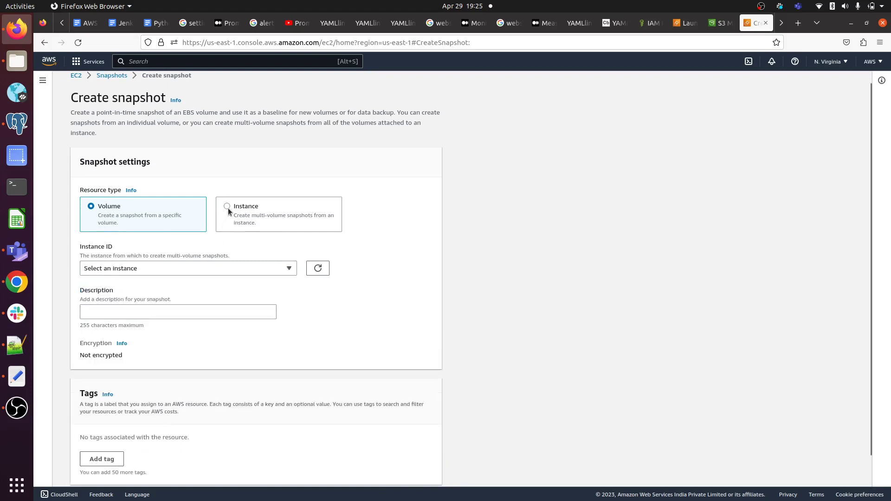
{"action": "left_click", "coordinate": [199, 266]}
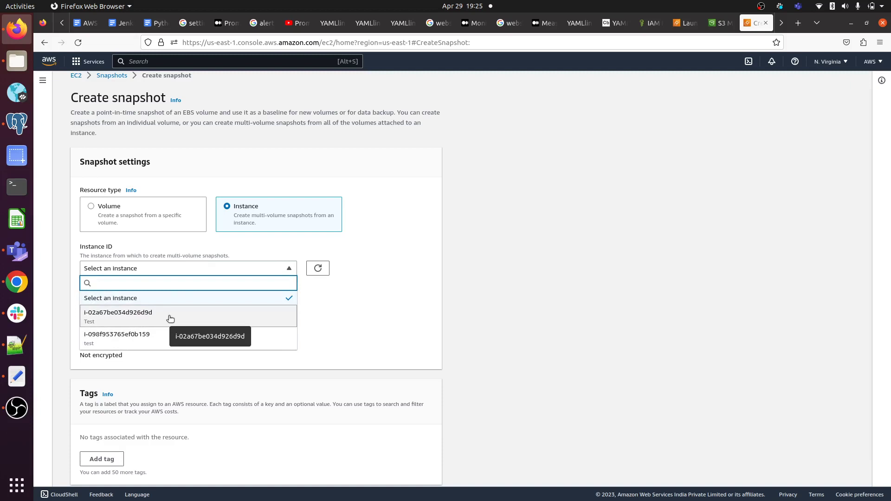
{"action": "left_click", "coordinate": [91, 210]}
- Create the snapshot from the selected volume, leaving the description empty and adding no tags
{"action": "scroll", "coordinate": [299, 371], "scroll_direction": "down", "scroll_amount": 2}
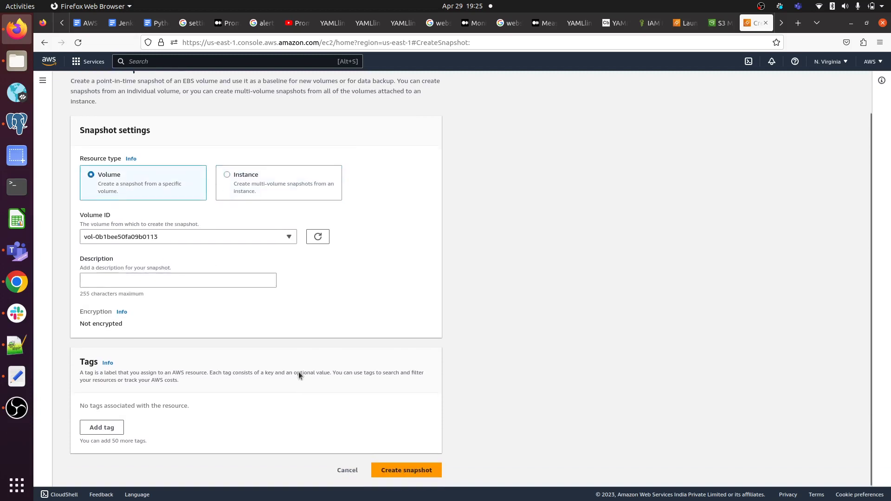
{"action": "left_click", "coordinate": [114, 281]}
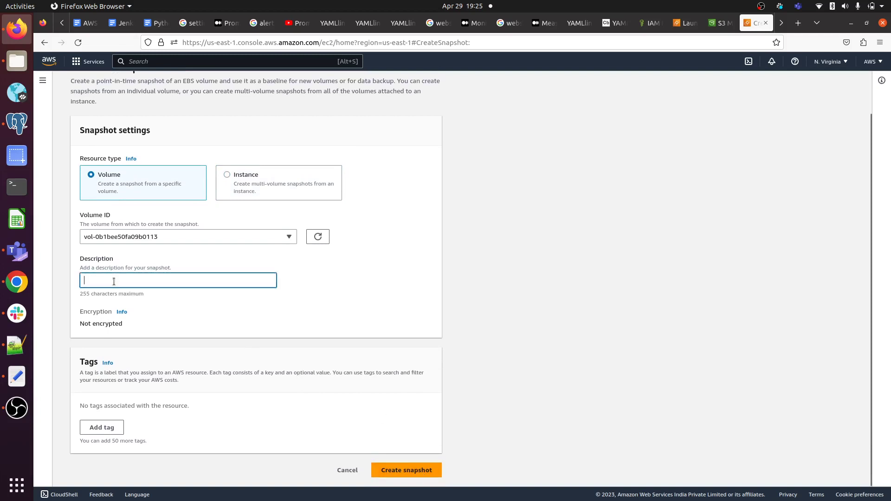
{"action": "left_click", "coordinate": [416, 470]}
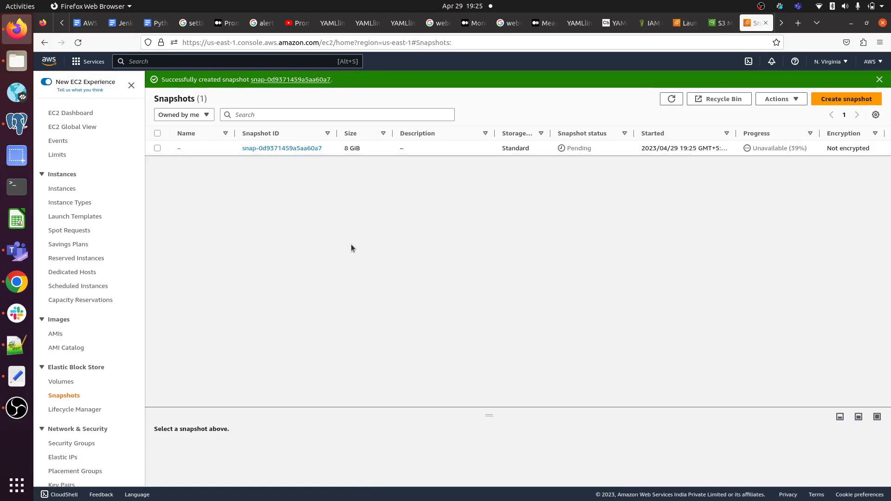
- Refresh the snapshots list repeatedly to check the new snapshot's status and progress
{"action": "left_click", "coordinate": [672, 99]}
{"action": "left_click", "coordinate": [671, 99]}
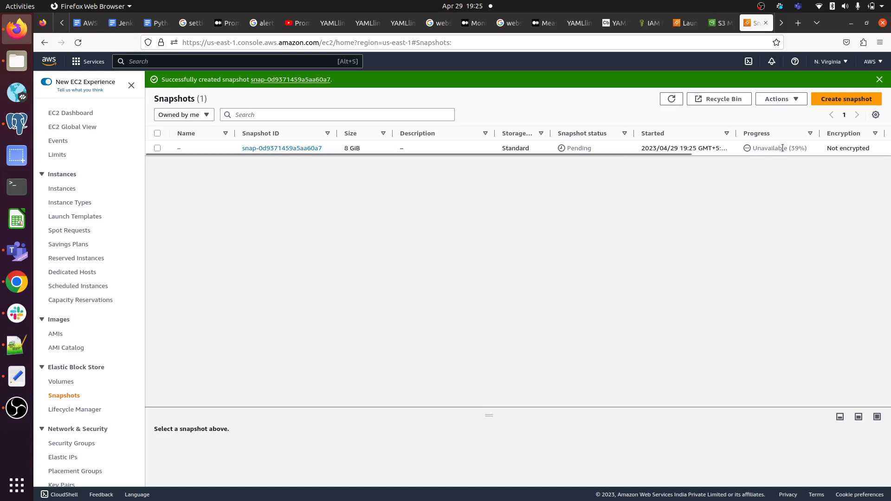
{"action": "left_click", "coordinate": [671, 100]}
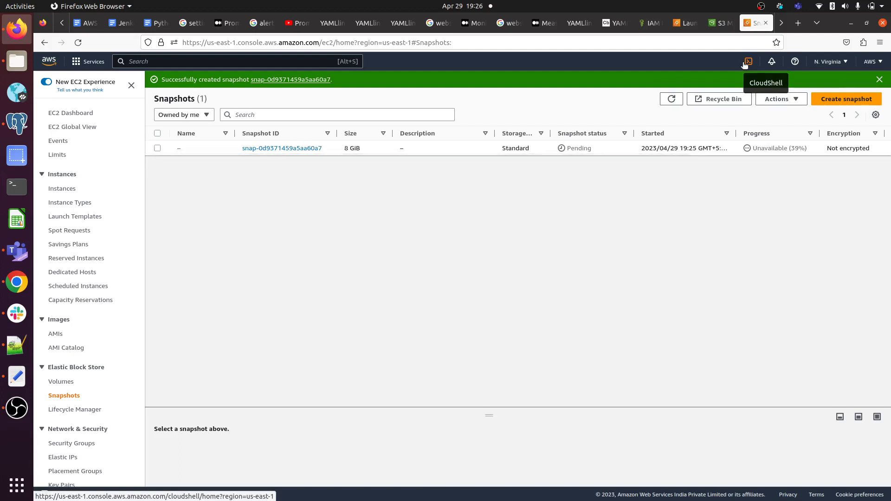
{"action": "left_click", "coordinate": [670, 99]}
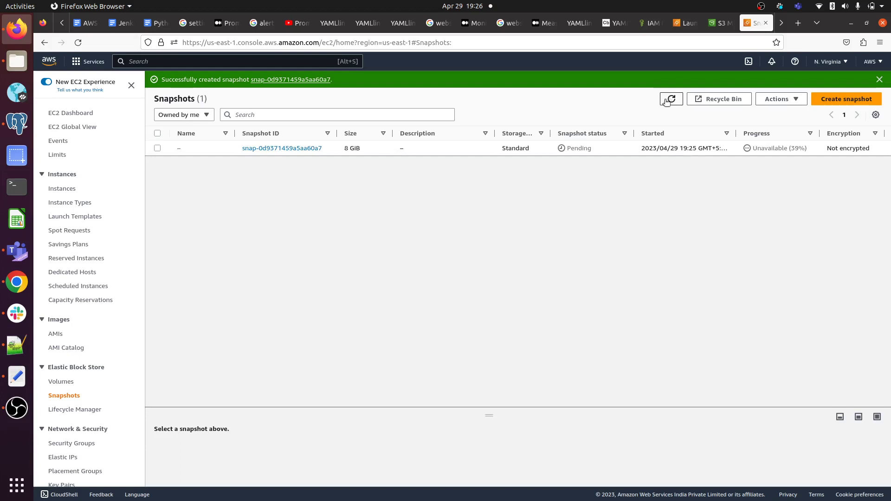
{"action": "left_click", "coordinate": [671, 98]}
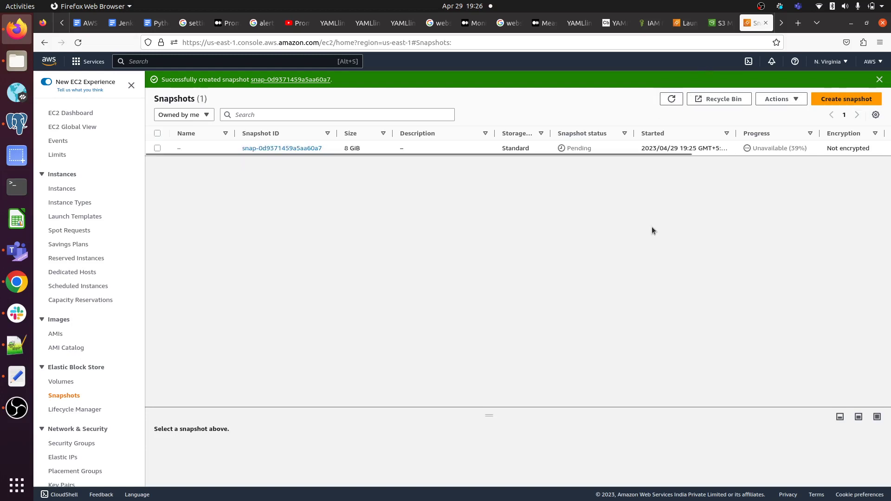
{"action": "left_click", "coordinate": [676, 100]}
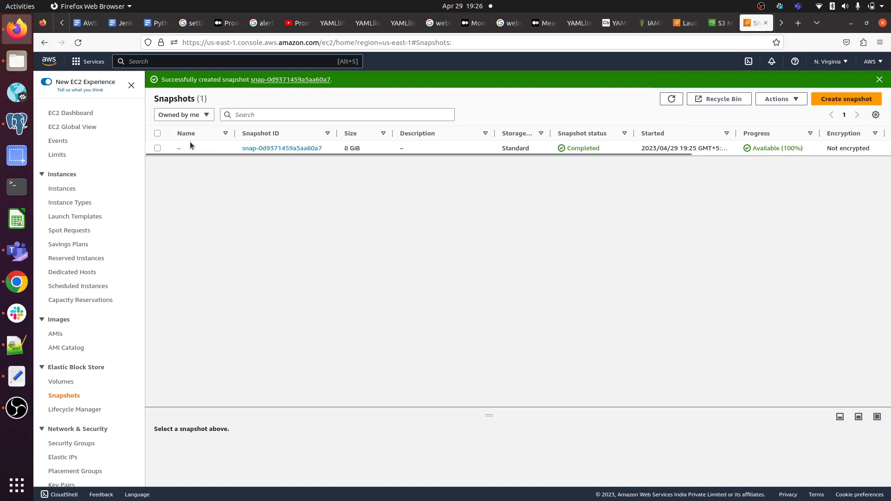
- Select the new snapshot and start creating a volume from it
{"action": "left_click", "coordinate": [157, 148]}
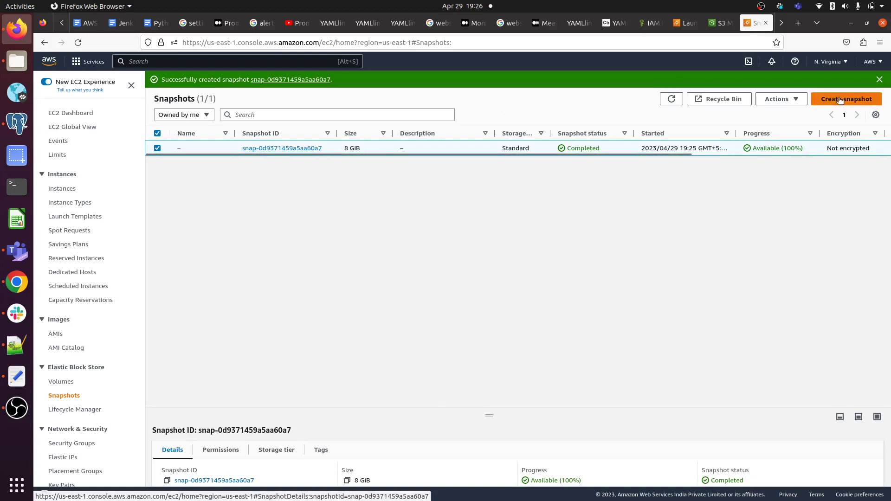
{"action": "left_click", "coordinate": [782, 100]}
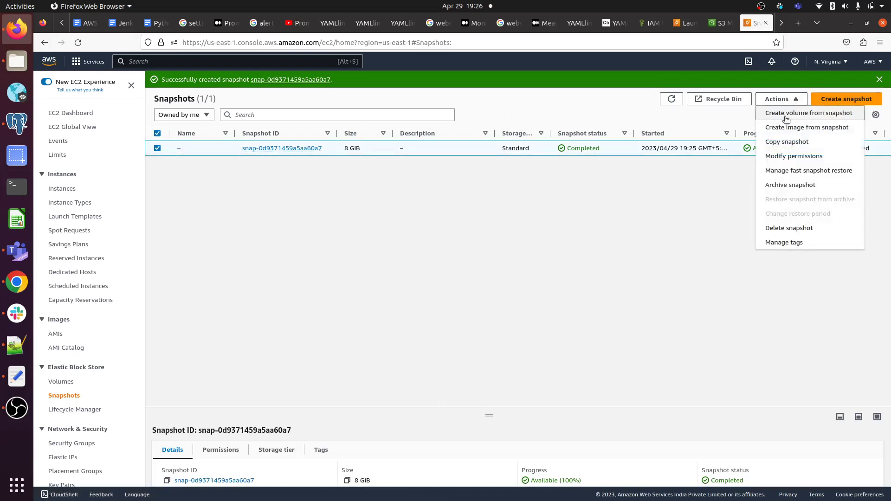
{"action": "left_click", "coordinate": [803, 116]}
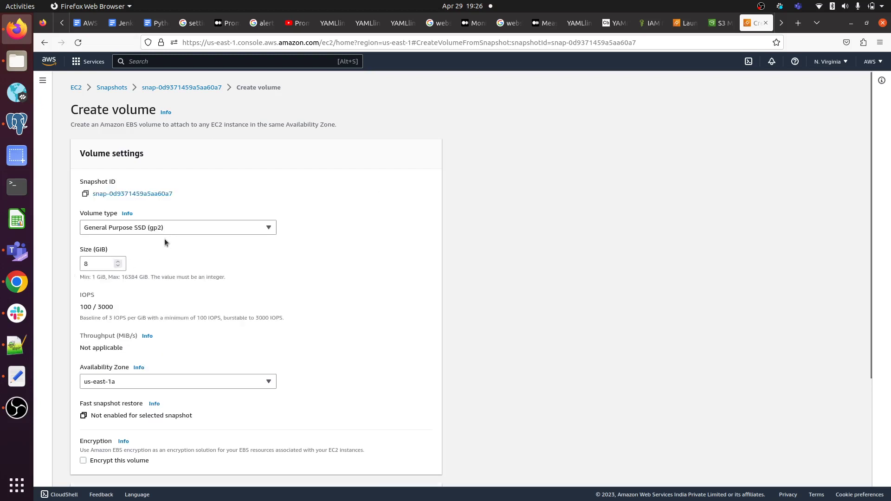
- Review the volume type and availability zone options offered for the new volume
{"action": "left_click", "coordinate": [147, 227]}
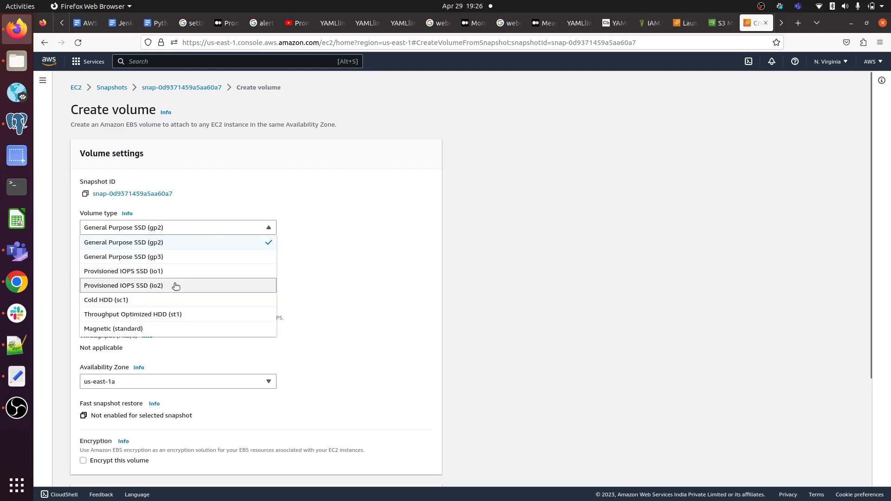
{"action": "left_click", "coordinate": [325, 271]}
{"action": "scroll", "coordinate": [326, 270], "scroll_direction": "down", "scroll_amount": 3}
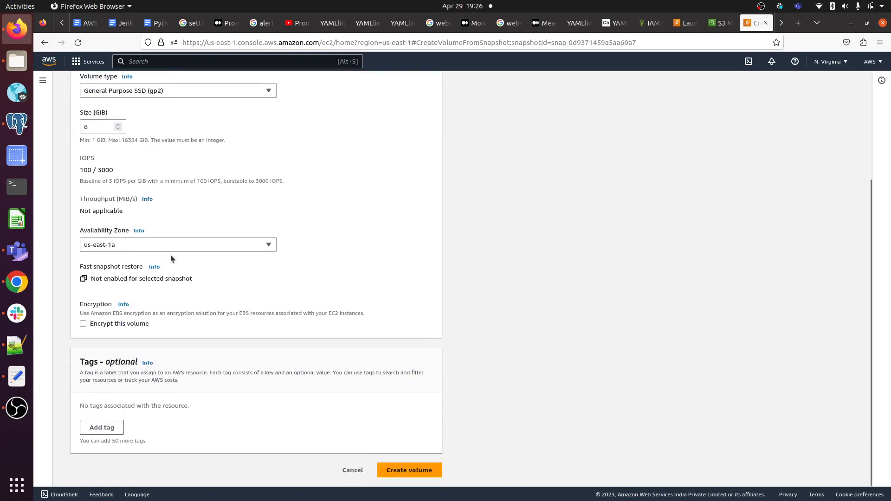
{"action": "left_click", "coordinate": [164, 241]}
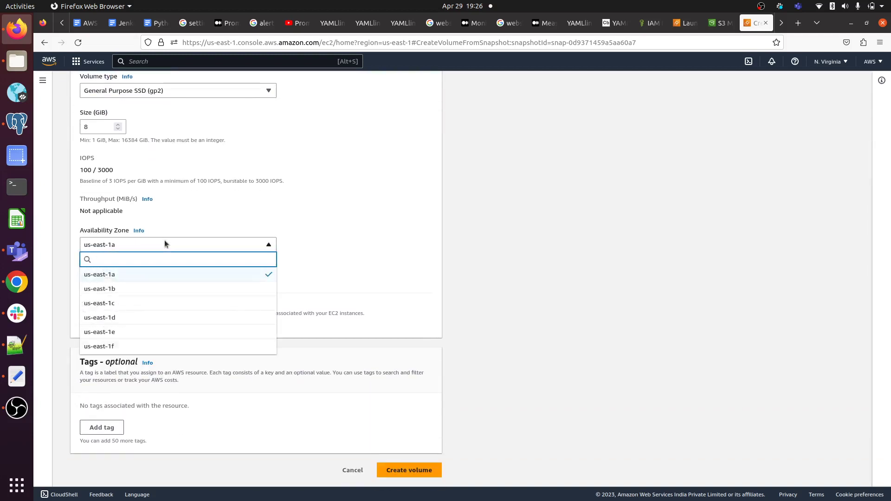
{"action": "left_click", "coordinate": [323, 255]}
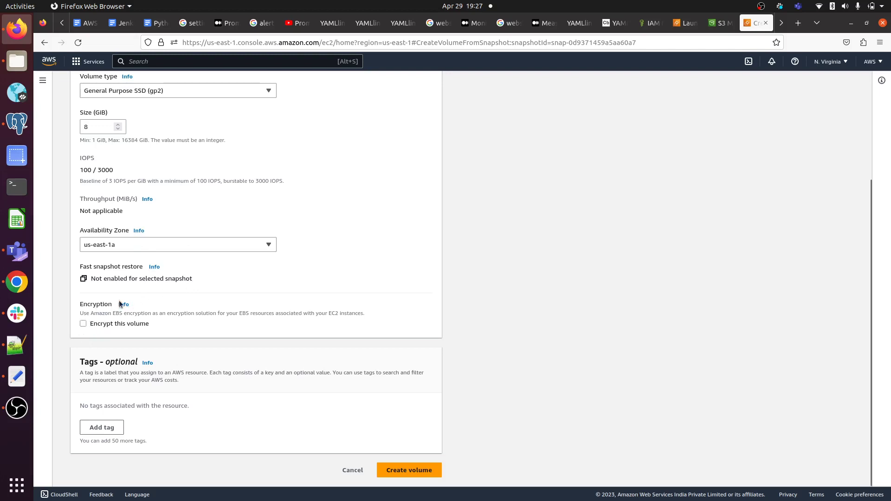
- Enable encryption for the new volume with the (default) aws/ebs KMS key and create the volume
{"action": "left_click", "coordinate": [83, 323]}
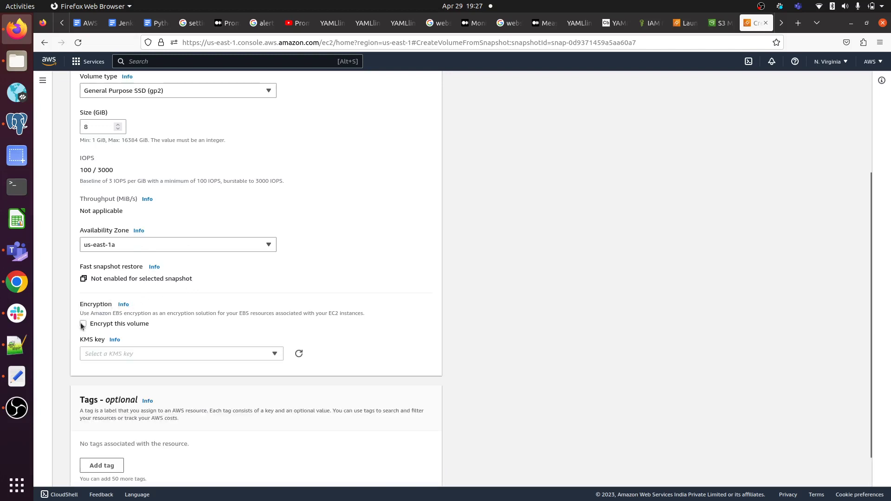
{"action": "scroll", "coordinate": [247, 411], "scroll_direction": "down", "scroll_amount": 2}
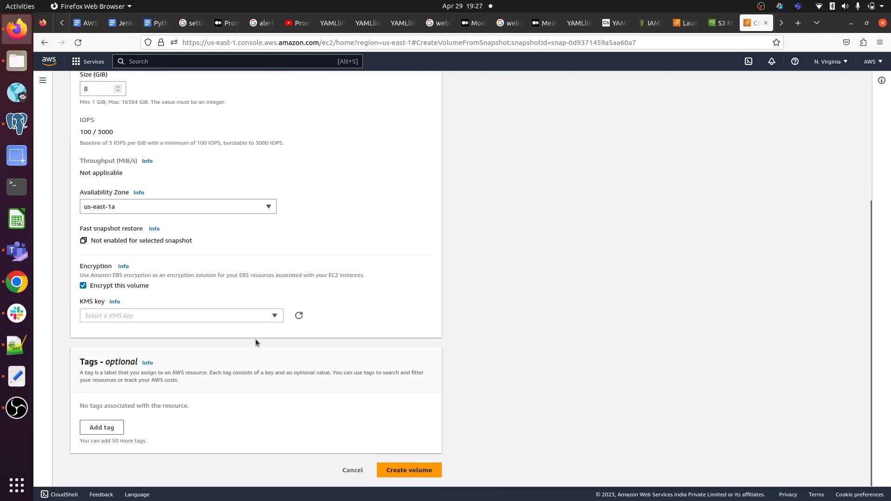
{"action": "left_click", "coordinate": [244, 315]}
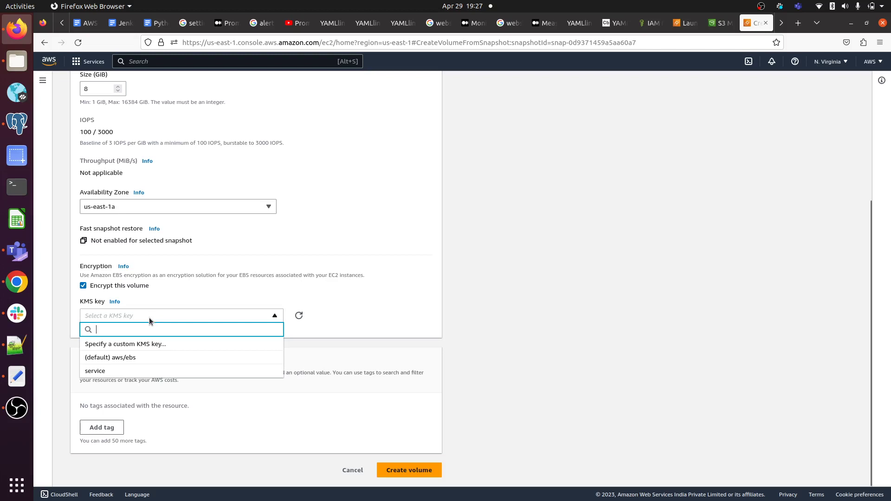
{"action": "left_click", "coordinate": [121, 357]}
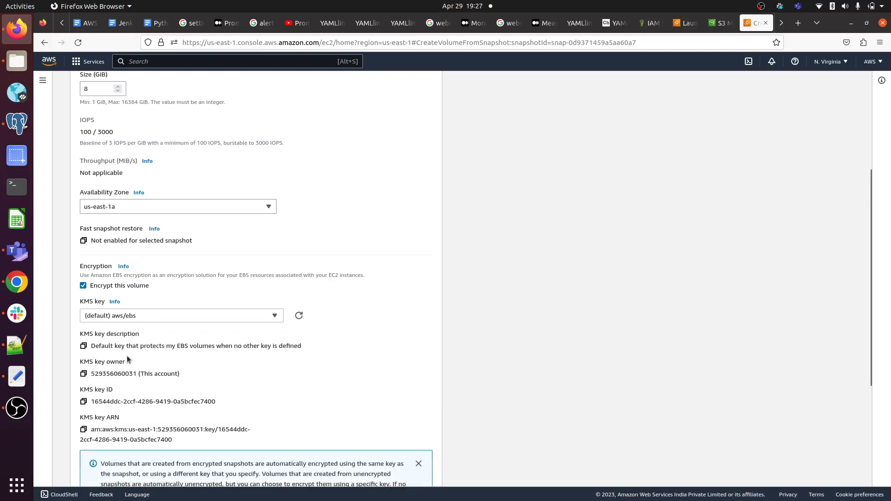
{"action": "scroll", "coordinate": [127, 359], "scroll_direction": "down", "scroll_amount": 4}
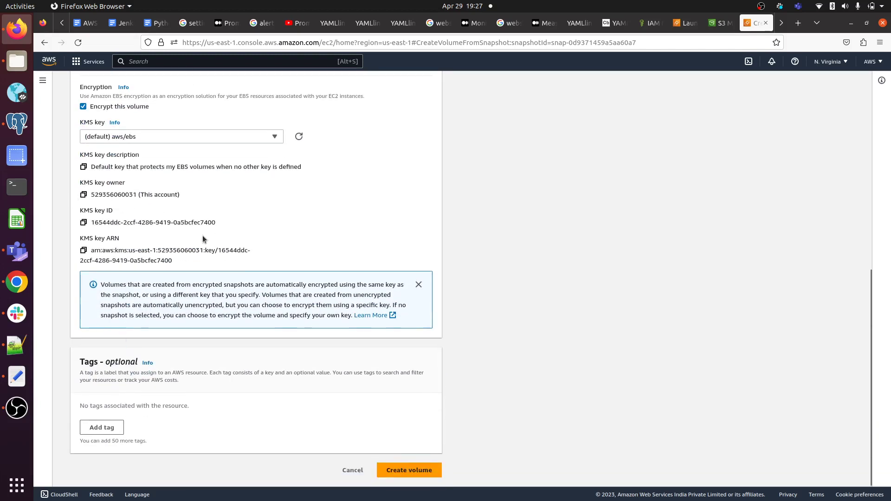
{"action": "left_click", "coordinate": [414, 470]}
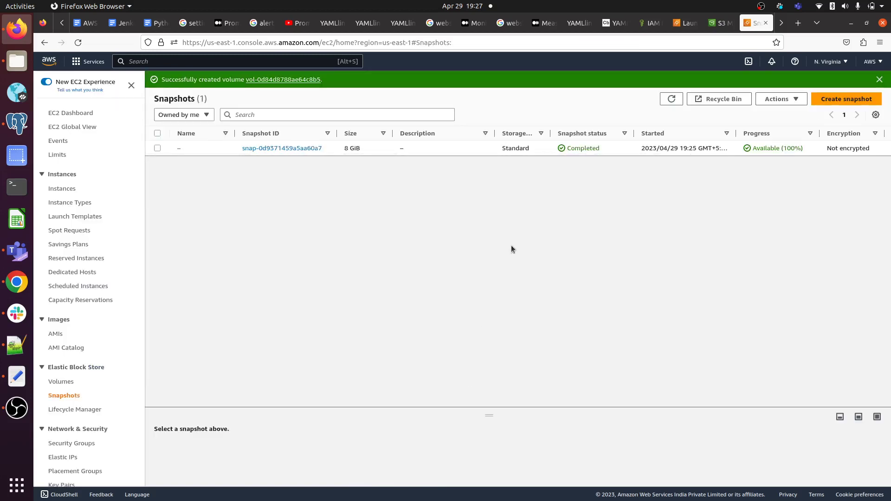
- Open the EBS volumes list and check the encryption status of the newly created volume
{"action": "left_click", "coordinate": [672, 99]}
{"action": "left_click", "coordinate": [672, 100]}
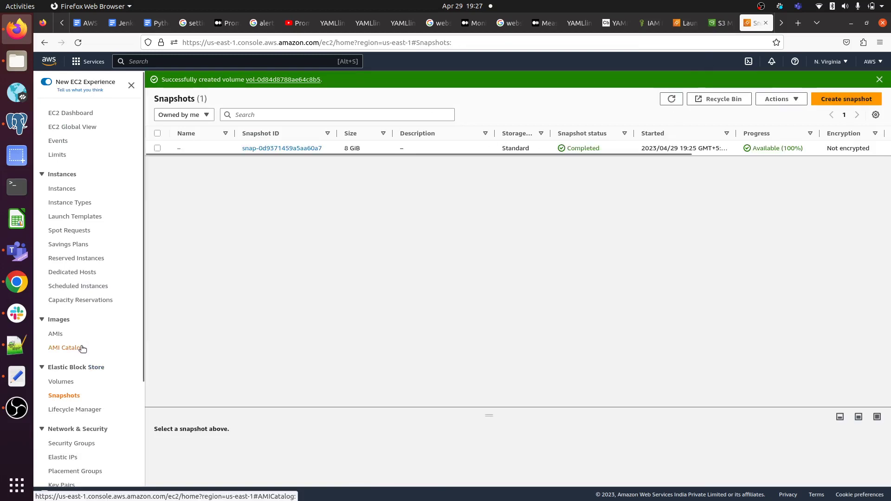
{"action": "left_click", "coordinate": [61, 382]}
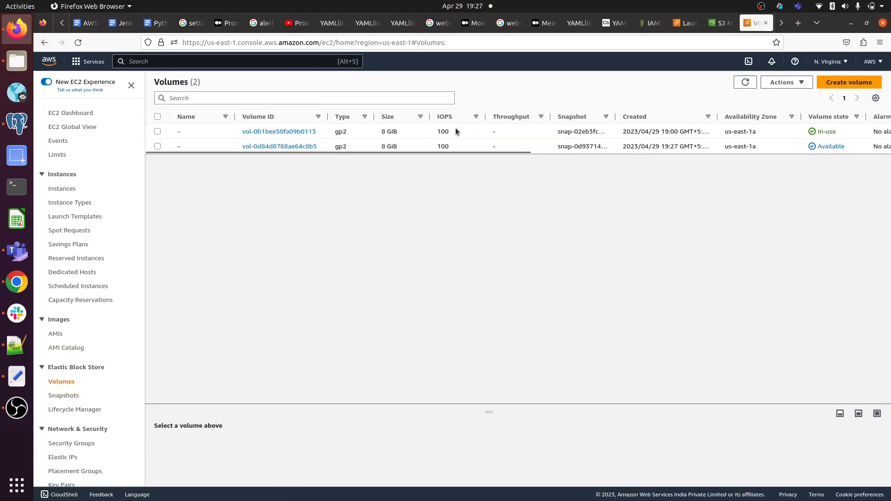
{"action": "scroll", "coordinate": [424, 129], "scroll_direction": "right", "scroll_amount": 3}
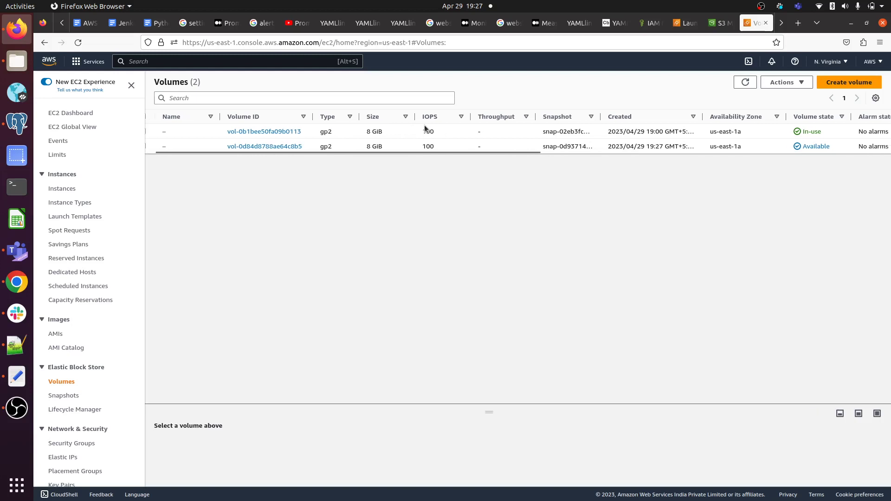
{"action": "scroll", "coordinate": [424, 129], "scroll_direction": "right", "scroll_amount": 6}
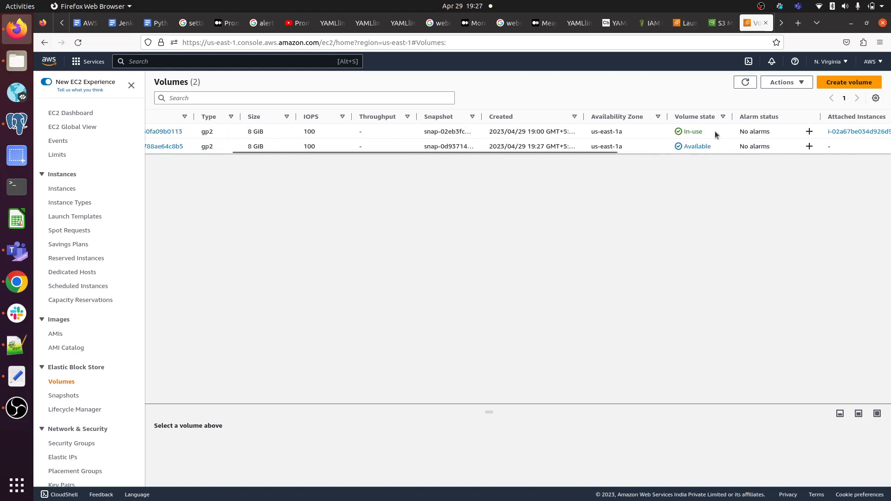
{"action": "scroll", "coordinate": [474, 136], "scroll_direction": "right", "scroll_amount": 17}
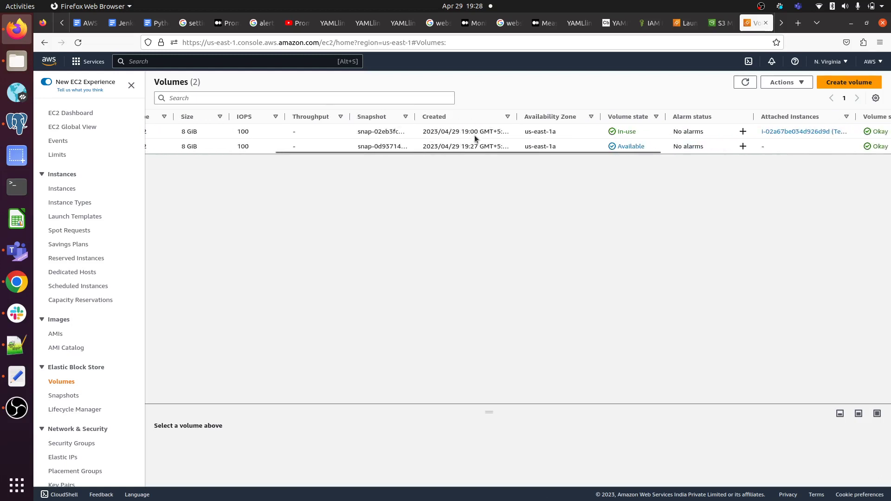
{"action": "scroll", "coordinate": [474, 135], "scroll_direction": "right", "scroll_amount": 6}
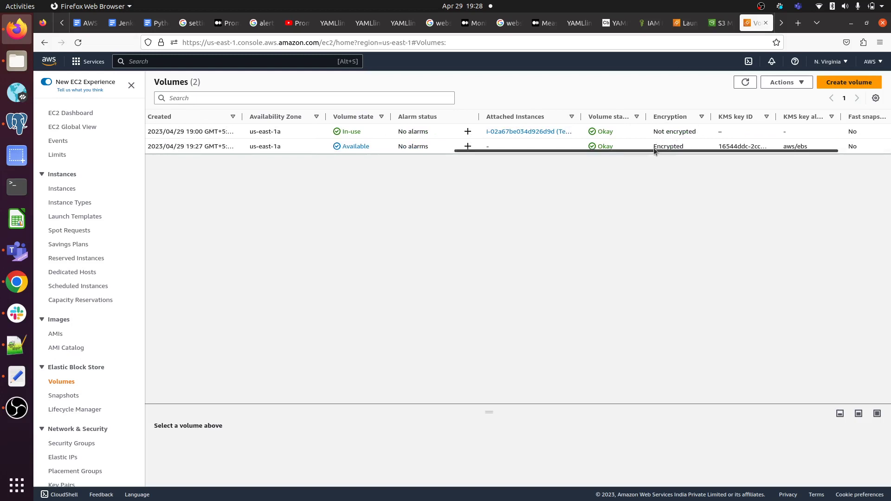
{"action": "left_click_drag", "start_coordinate": [653, 146], "coordinate": [699, 151]}
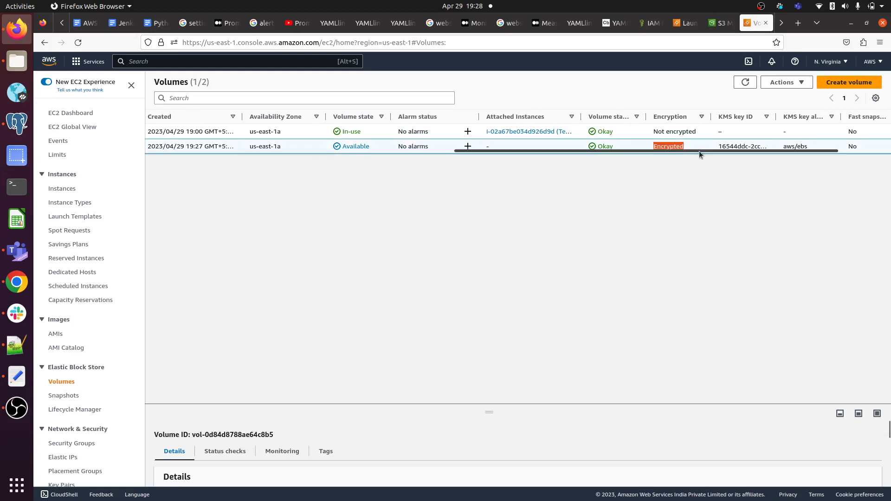
- Compare the new volume's ID, type, size, source snapshot, state and encryption with those of the original volume
{"action": "scroll", "coordinate": [563, 146], "scroll_direction": "left", "scroll_amount": 8}
{"action": "scroll", "coordinate": [564, 145], "scroll_direction": "left", "scroll_amount": 5}
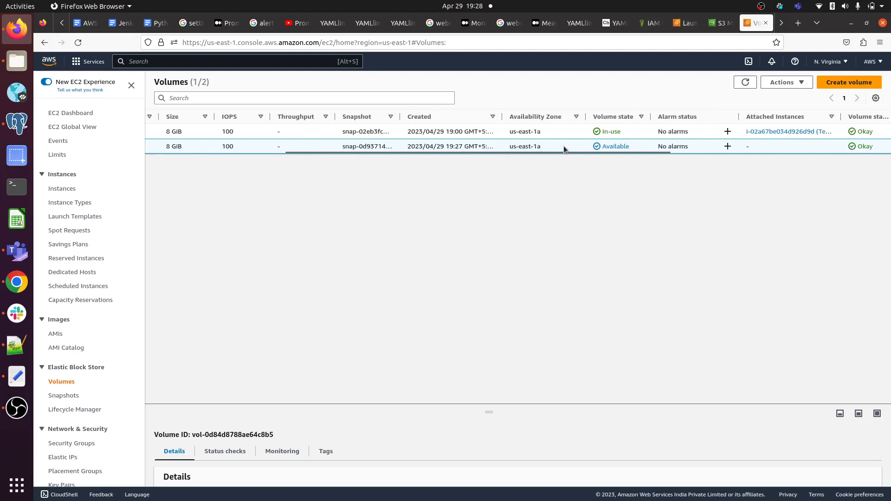
{"action": "scroll", "coordinate": [205, 149], "scroll_direction": "left", "scroll_amount": 4}
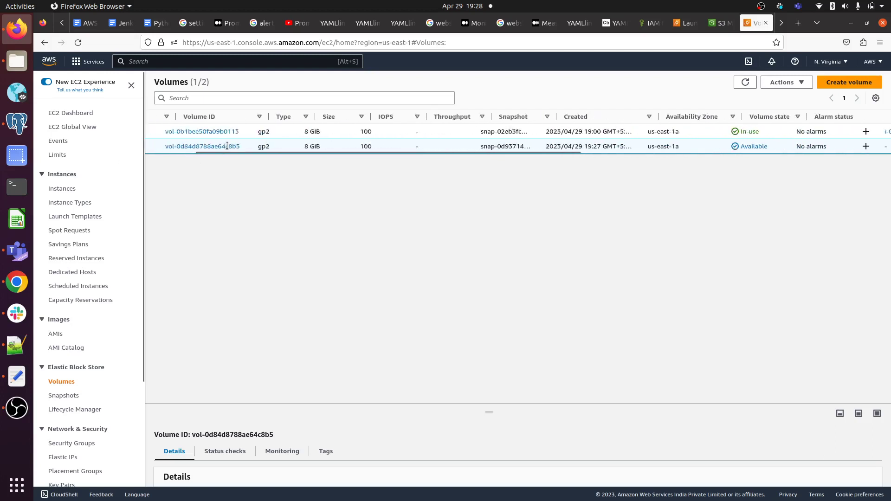
{"action": "scroll", "coordinate": [273, 147], "scroll_direction": "right", "scroll_amount": 4}
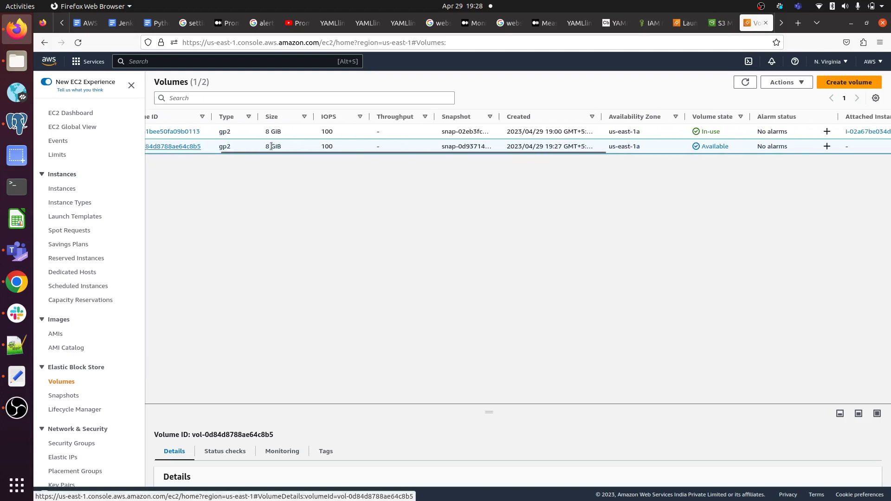
{"action": "scroll", "coordinate": [271, 148], "scroll_direction": "right", "scroll_amount": 2}
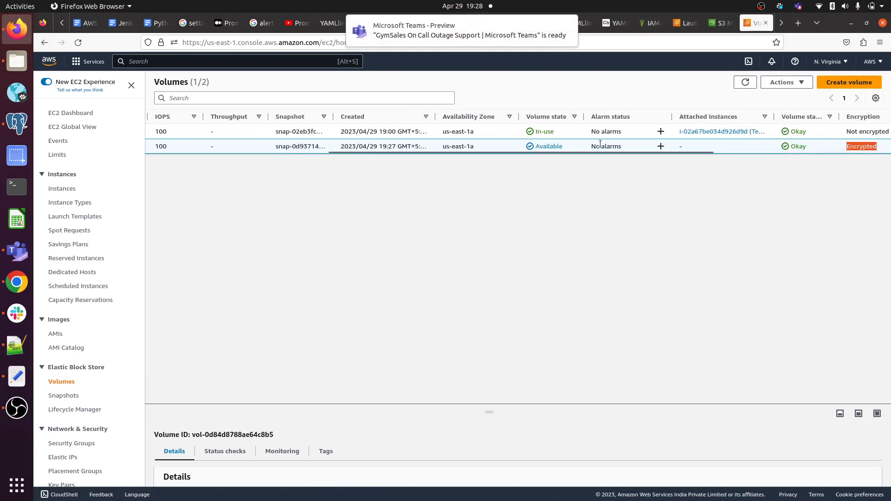
{"action": "scroll", "coordinate": [589, 149], "scroll_direction": "right", "scroll_amount": 2}
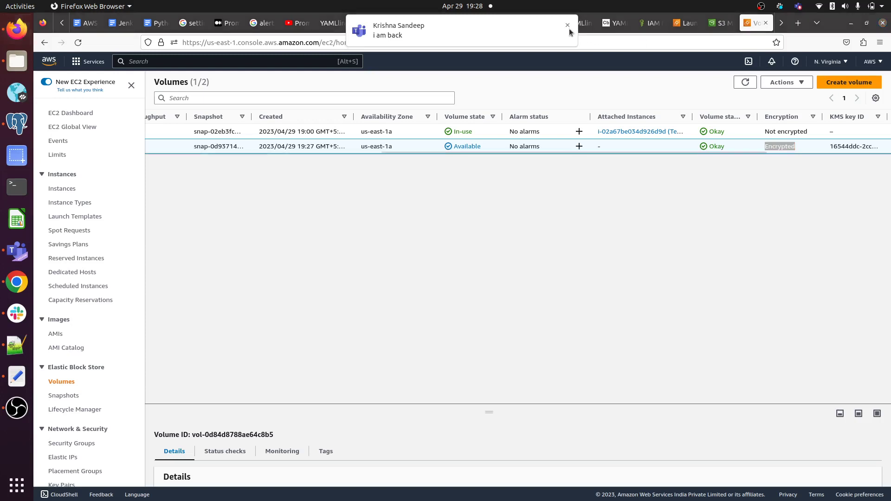
{"action": "left_click", "coordinate": [567, 26]}
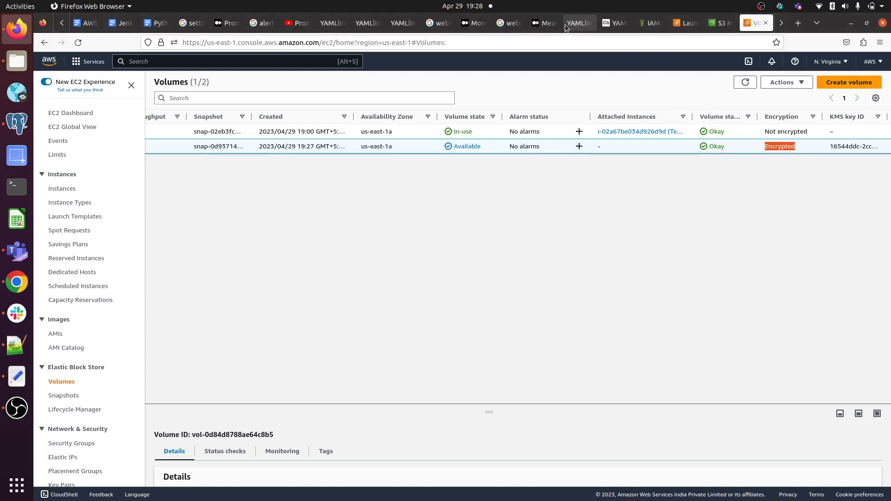
{"action": "left_click", "coordinate": [761, 6]}
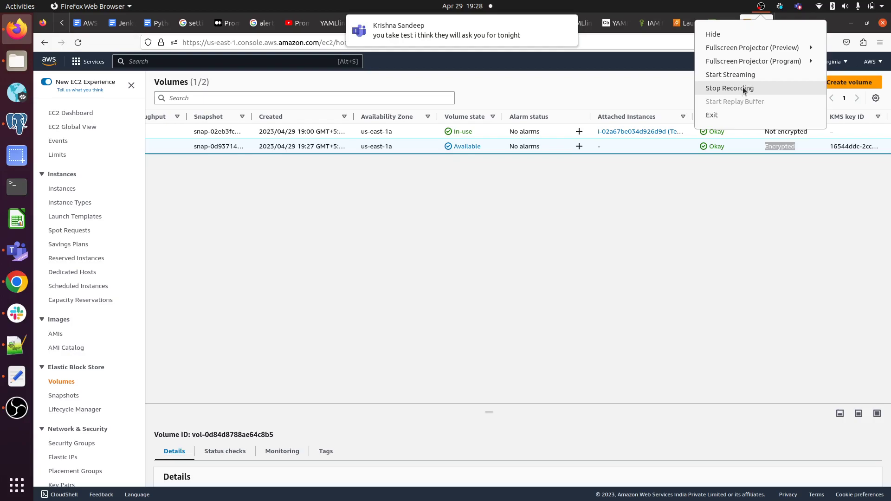